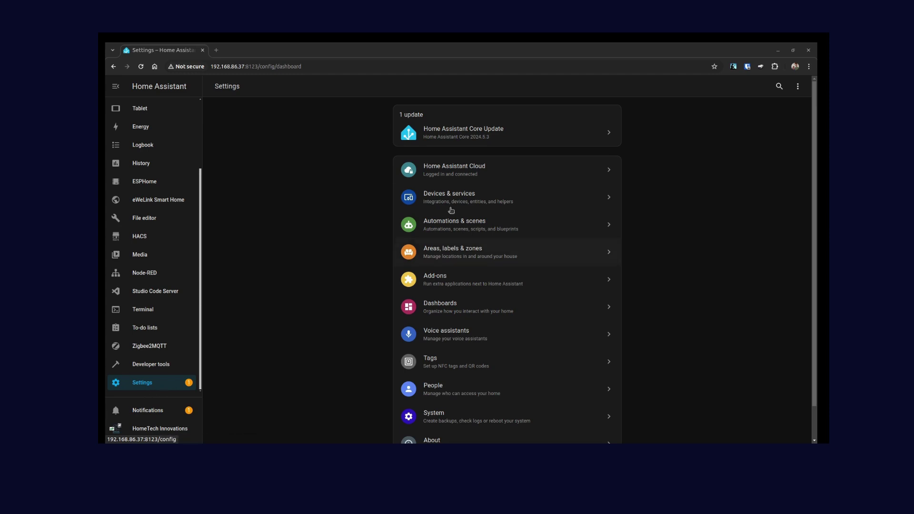
- Go to Devices & services and show the Helpers list with its 7 existing helpers
click(451, 210)
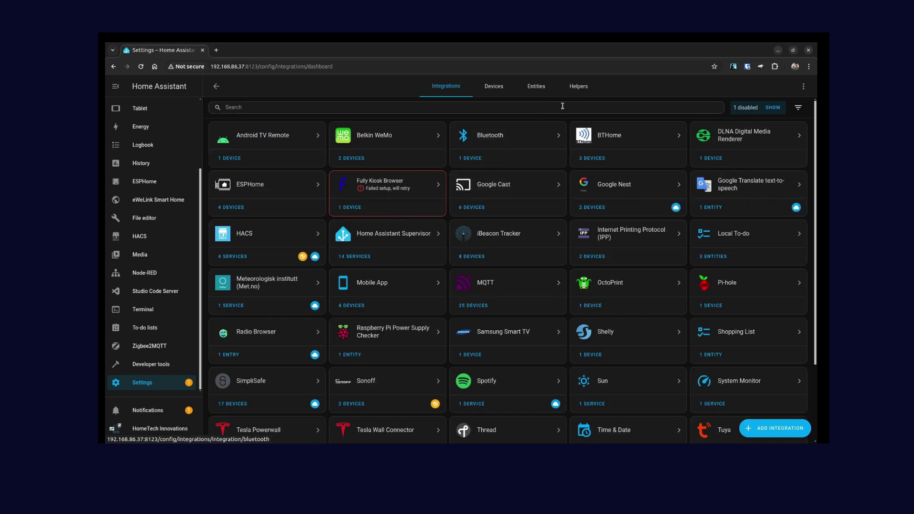
click(576, 94)
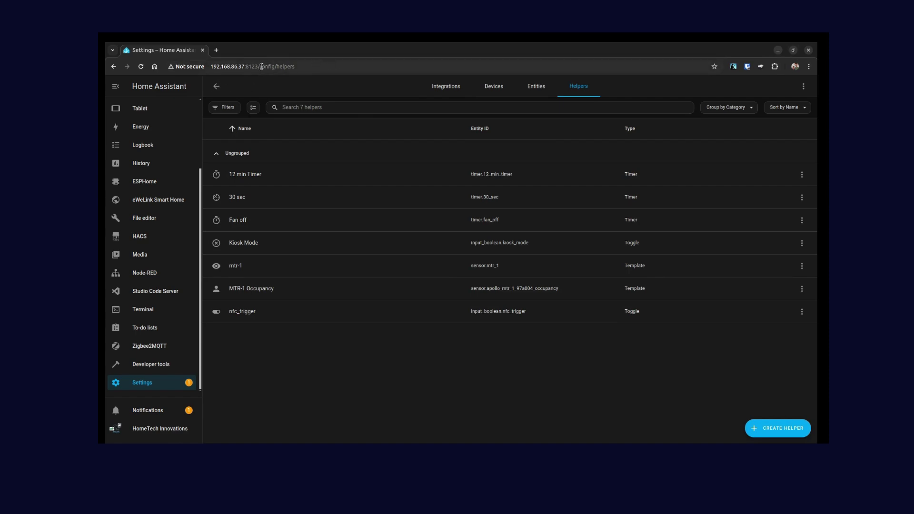
drag(262, 67, 299, 67)
click(324, 66)
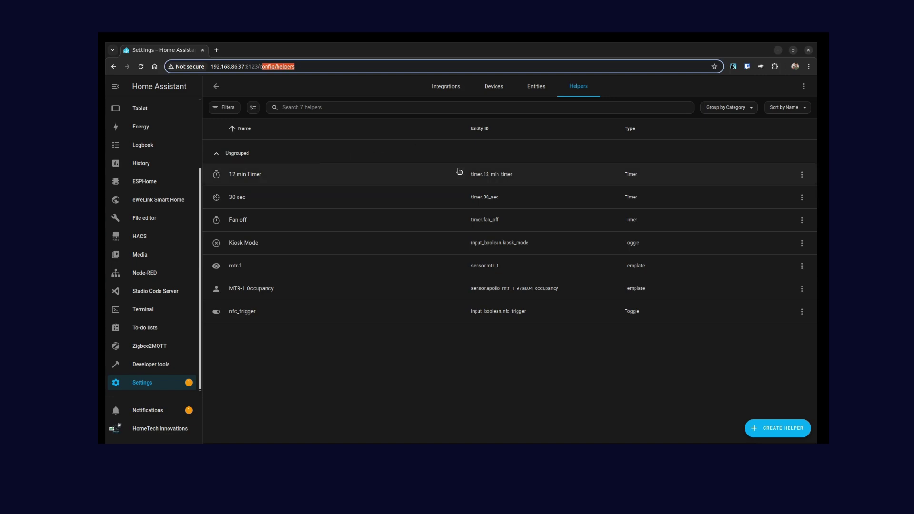
click(303, 384)
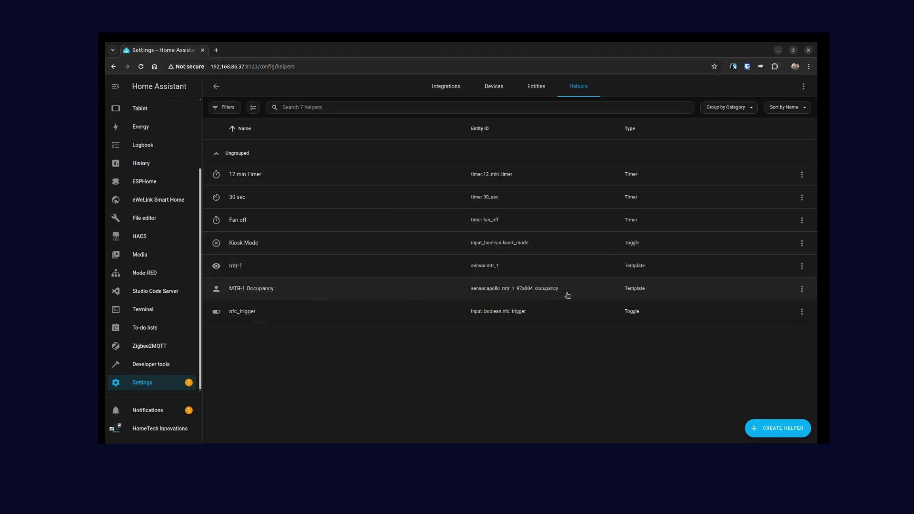
- Start a new helper and pick the Template type from the helper list
click(786, 435)
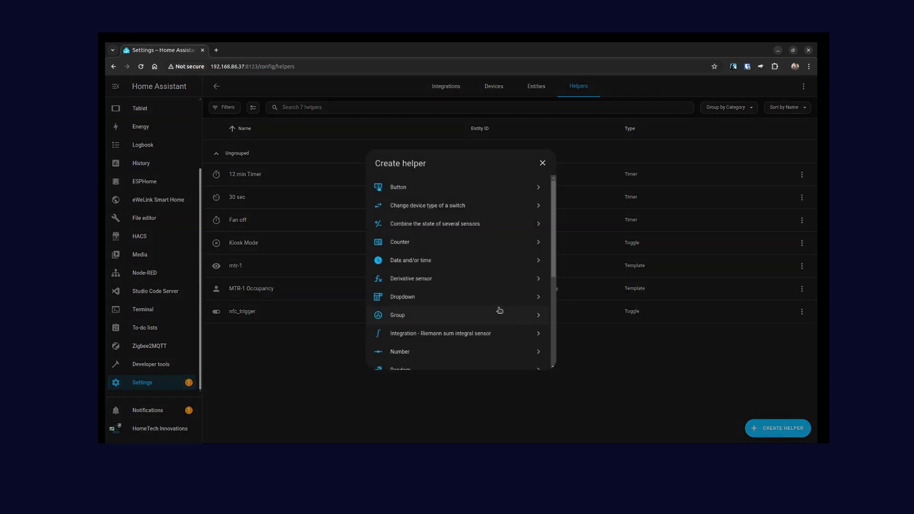
scroll(447, 302, down, 4)
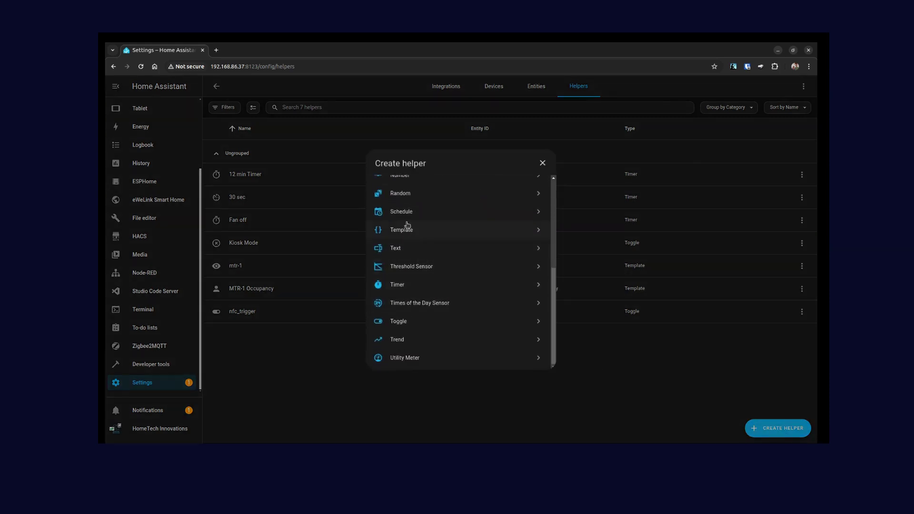
scroll(413, 223, up, 4)
scroll(412, 281, down, 4)
click(408, 233)
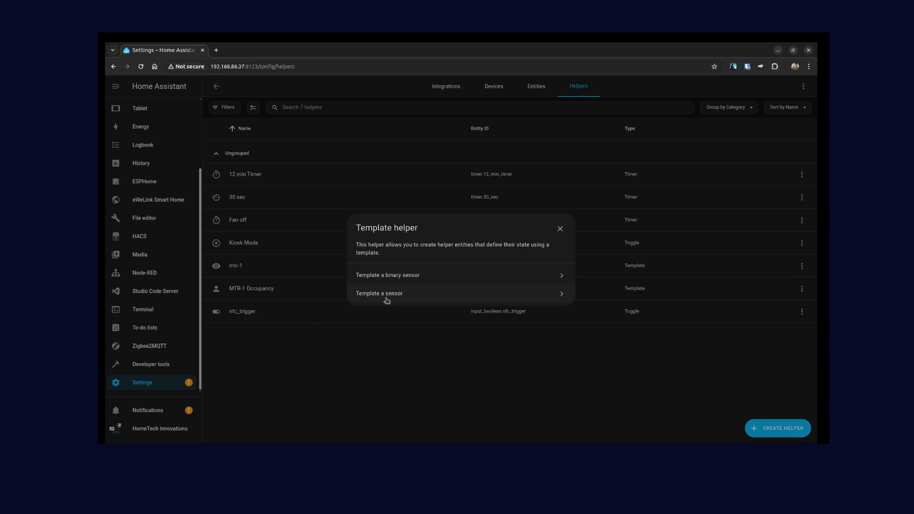
- Choose Template a sensor, name it 'mtr-1 target occupancy', and put the cursor in State template
click(387, 295)
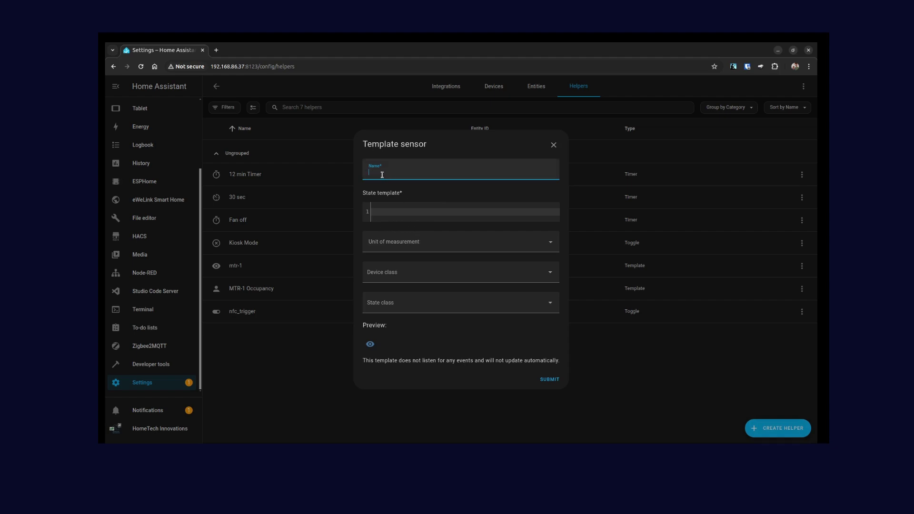
click(418, 175)
text(m)
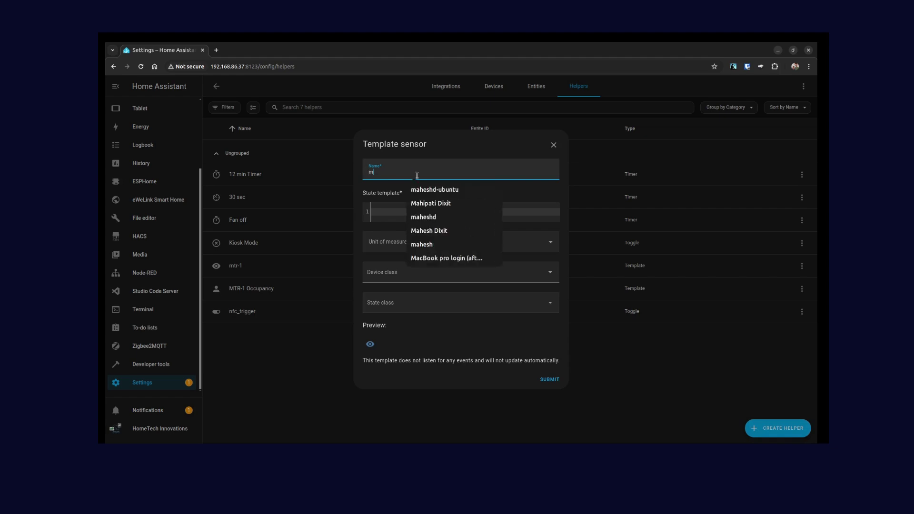
text(tr-1 t)
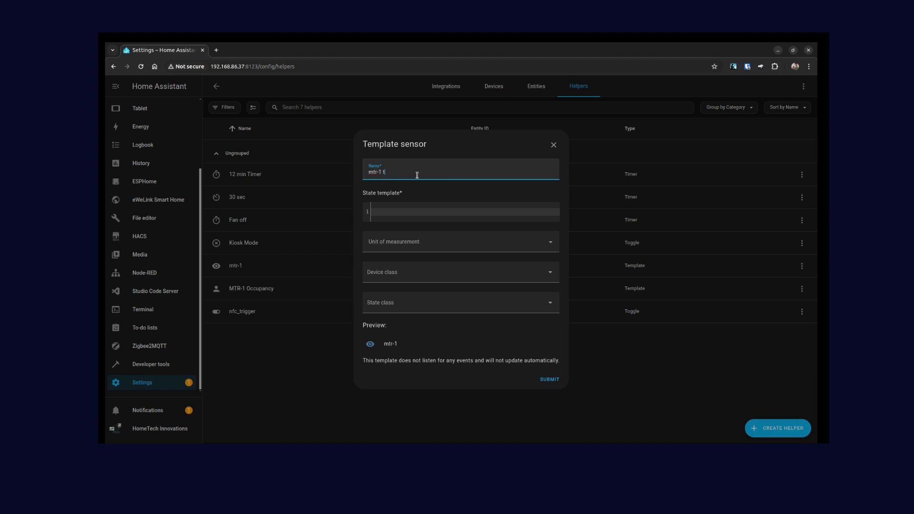
text(arget occupancu)
click(382, 212)
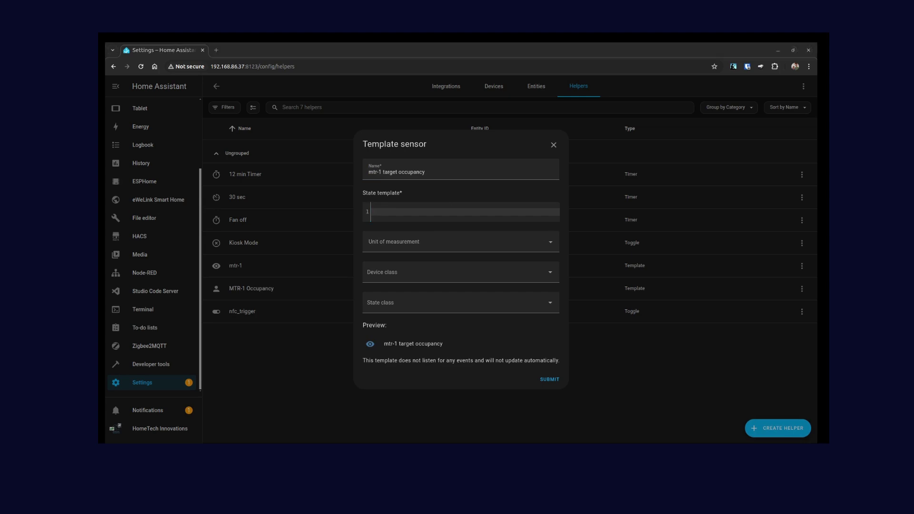
click(390, 211)
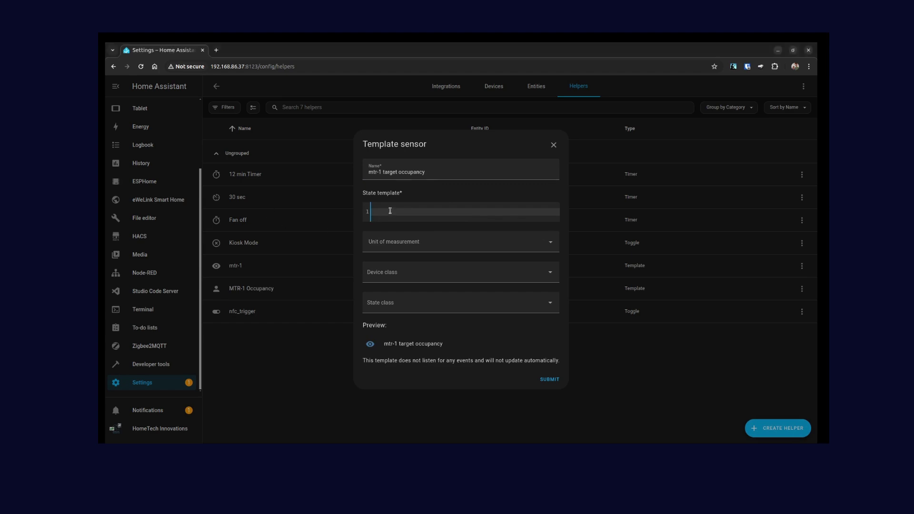
- Paste the occupancy template and check its occupied and clear variables and their Occupied/Clear text
key(ctrl+v)
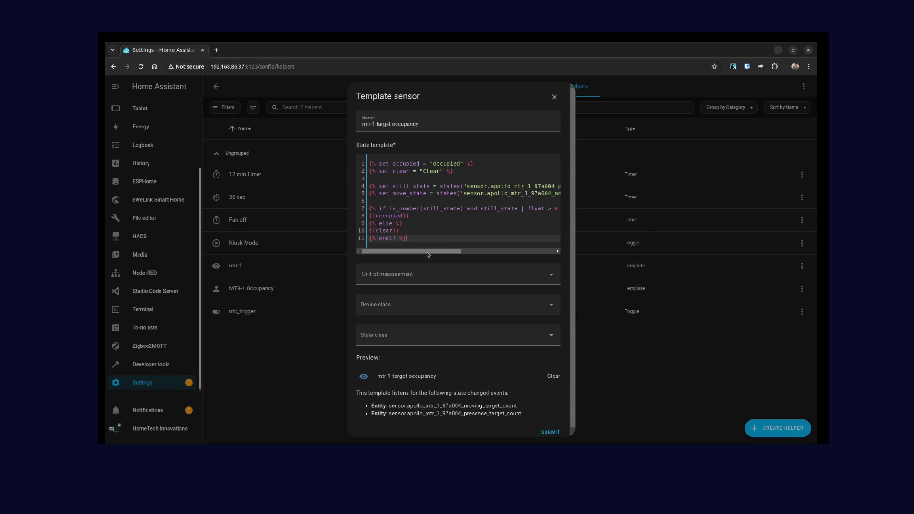
drag(429, 255, 457, 255)
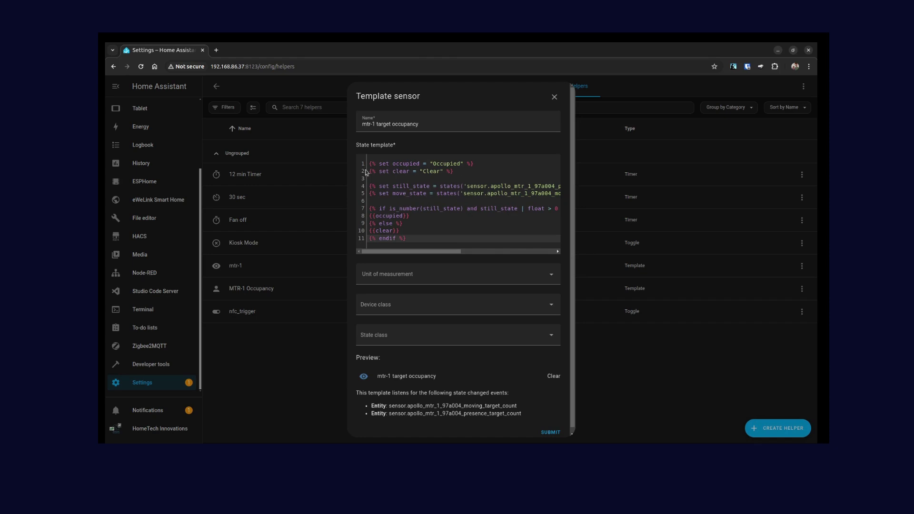
double_click(404, 164)
double_click(401, 172)
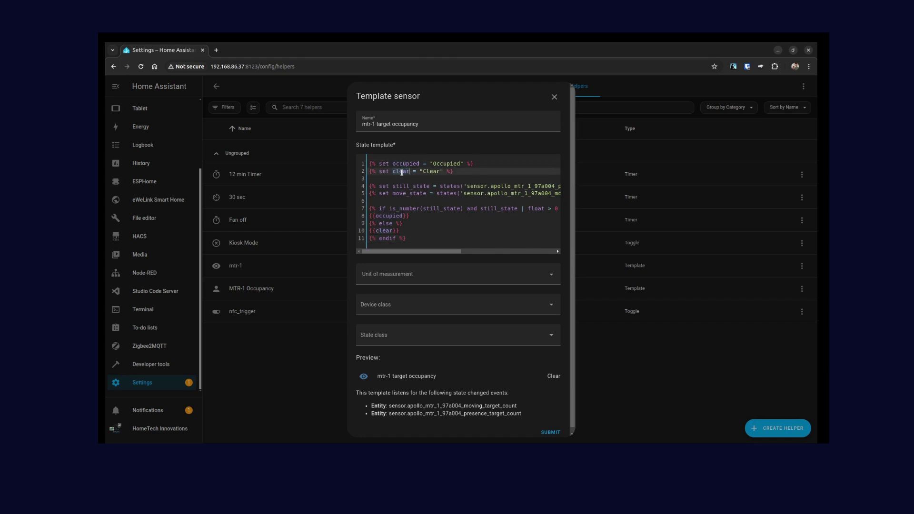
double_click(447, 164)
double_click(433, 172)
- Check the presence and moving target count sensor ids on lines 4 and 5
drag(410, 251, 464, 256)
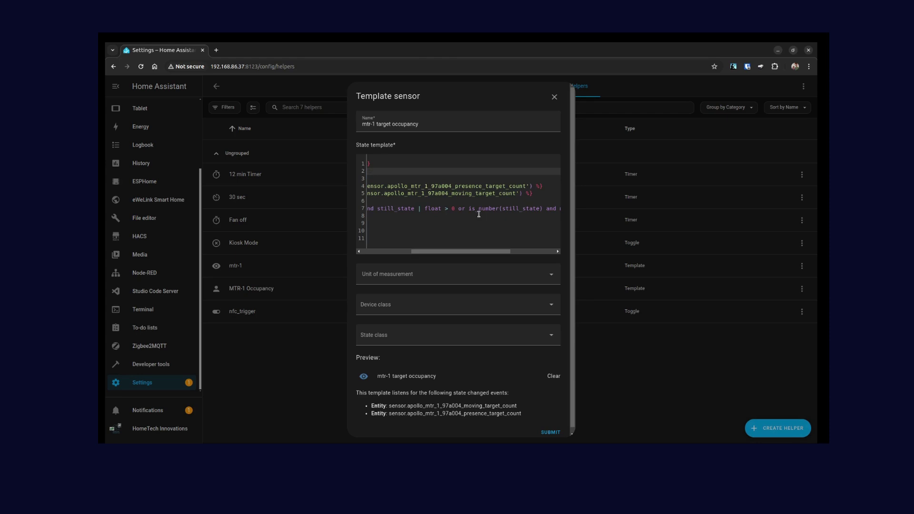
double_click(489, 187)
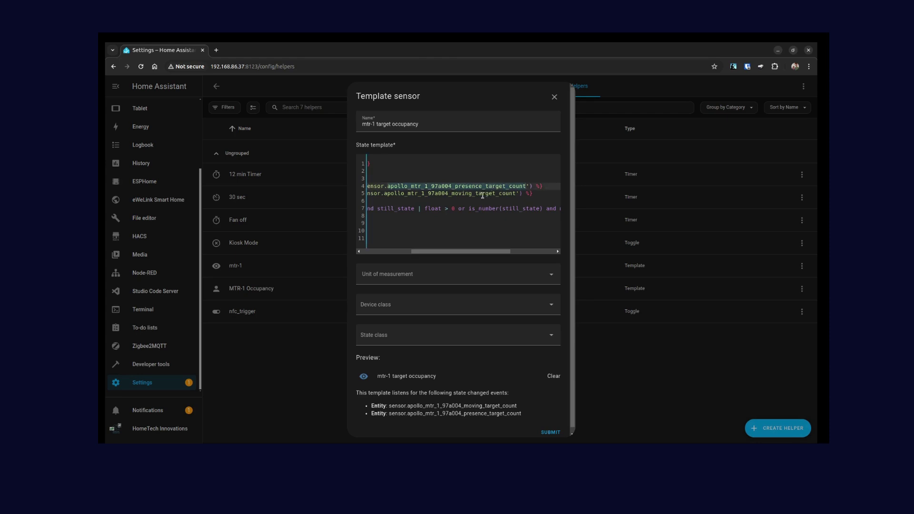
double_click(483, 193)
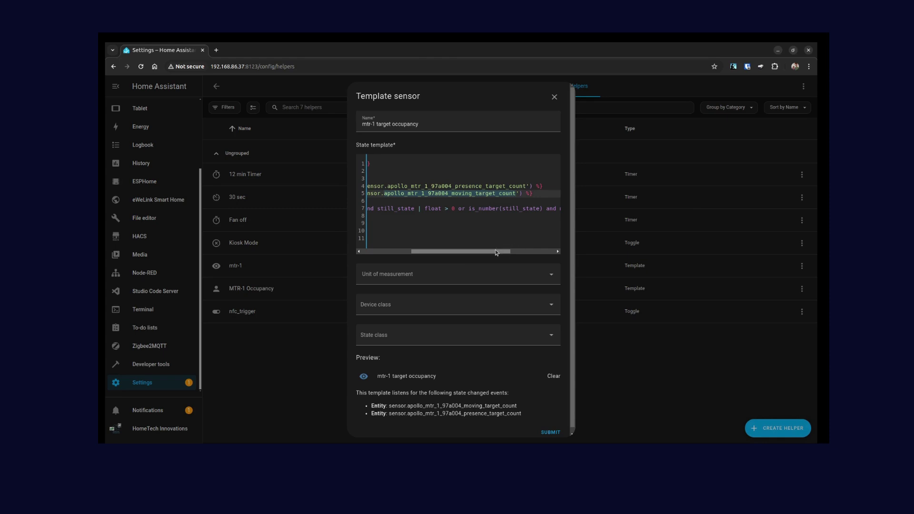
drag(500, 252, 363, 254)
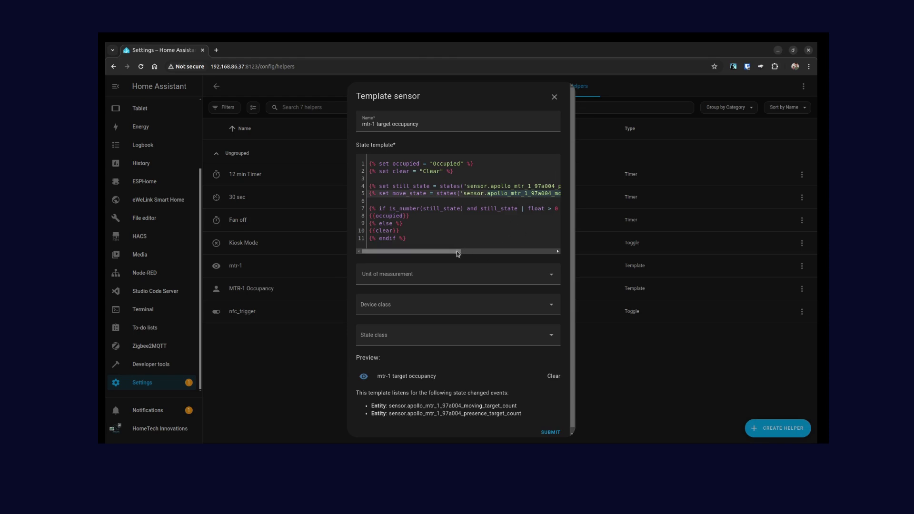
click(436, 175)
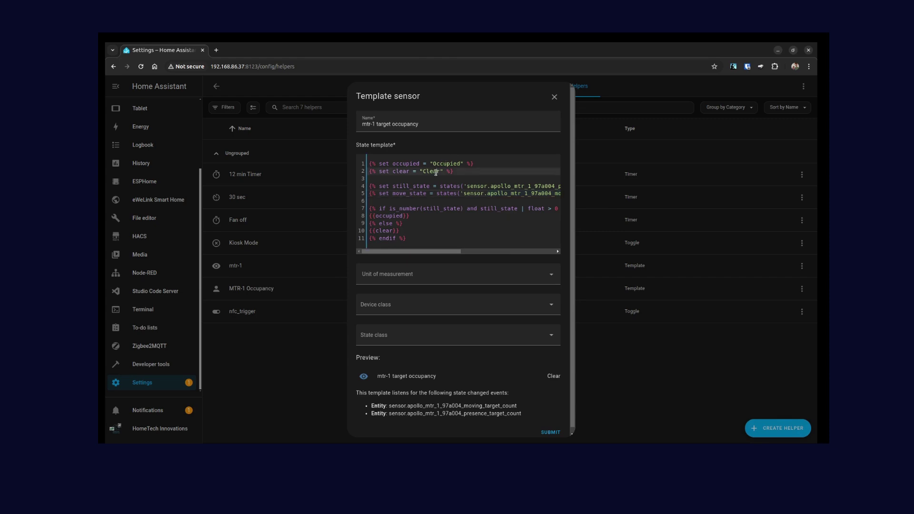
drag(460, 255, 509, 255)
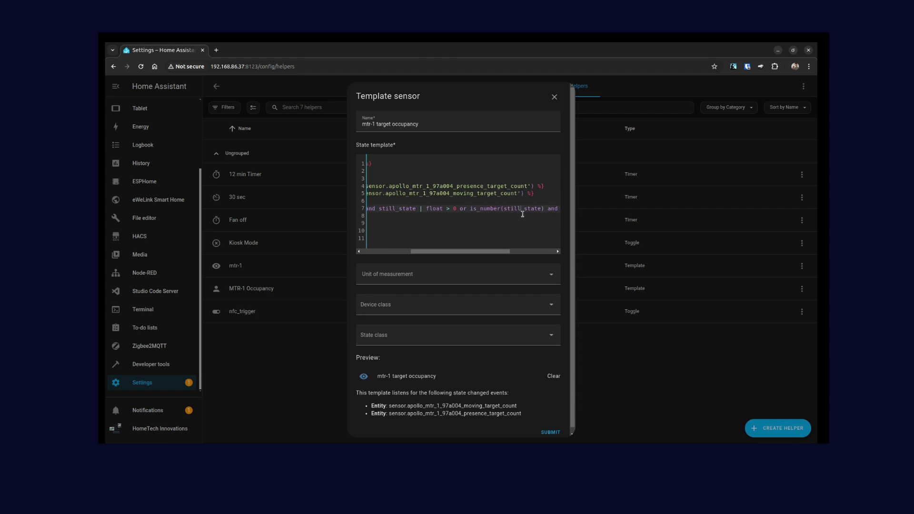
key(BackSpace)
key(BackSpace)
key(BackSpace)
key(BackSpace)
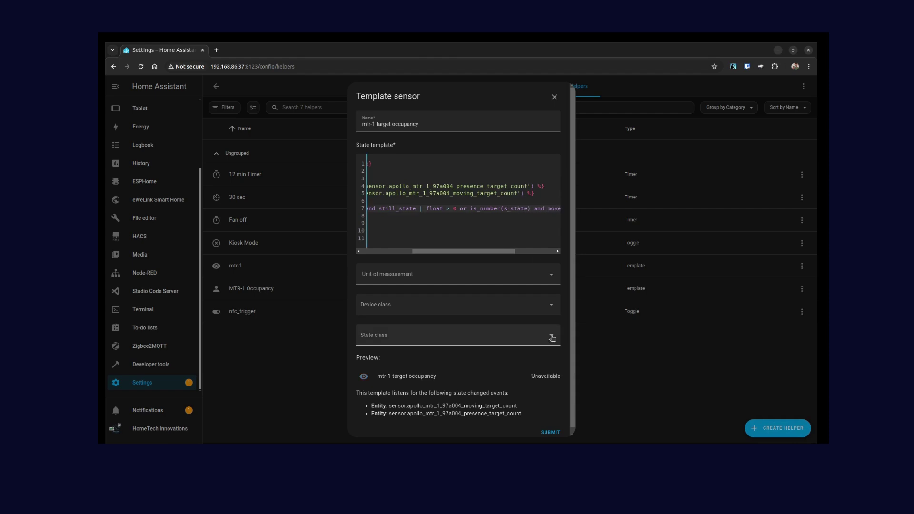
key(BackSpace)
text(move)
drag(501, 252, 386, 261)
double_click(383, 216)
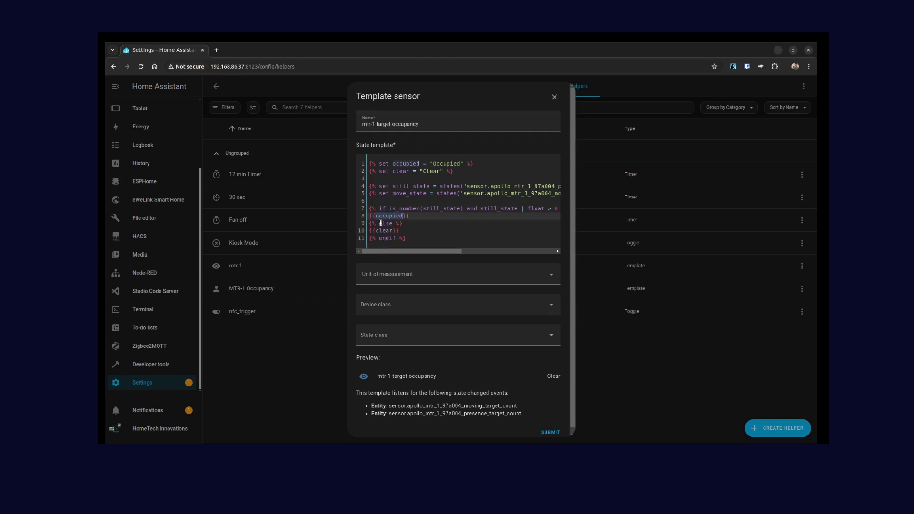
double_click(387, 231)
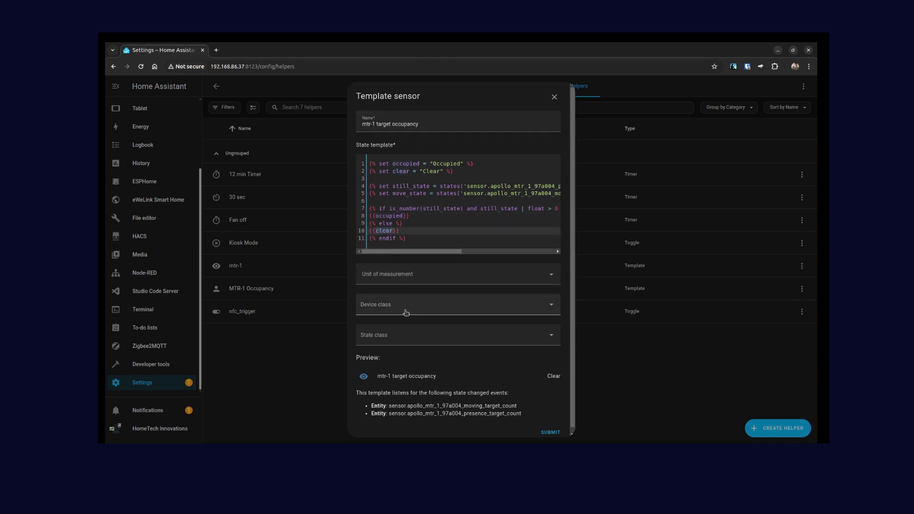
scroll(381, 355, down, 1)
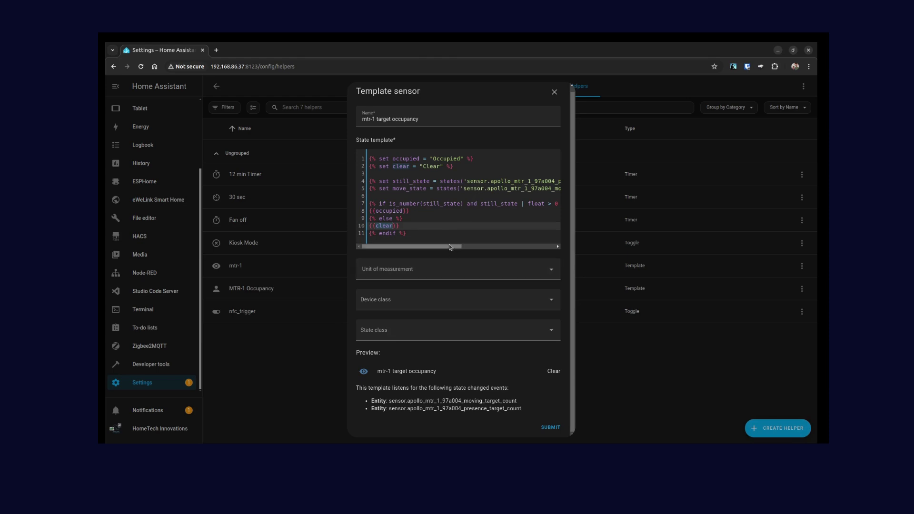
drag(492, 181, 493, 188)
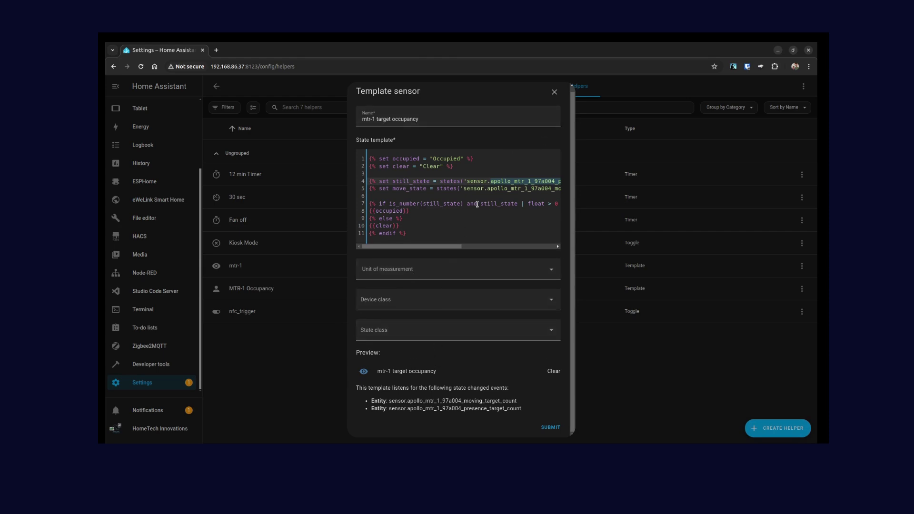
- Submit the template sensor and confirm, saving it as sensor.mtr_1_target_occupancy
click(551, 428)
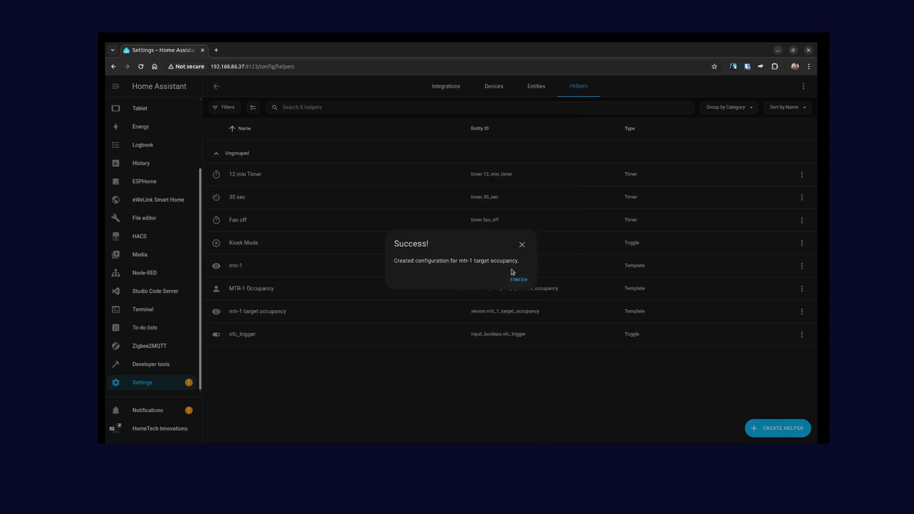
click(520, 280)
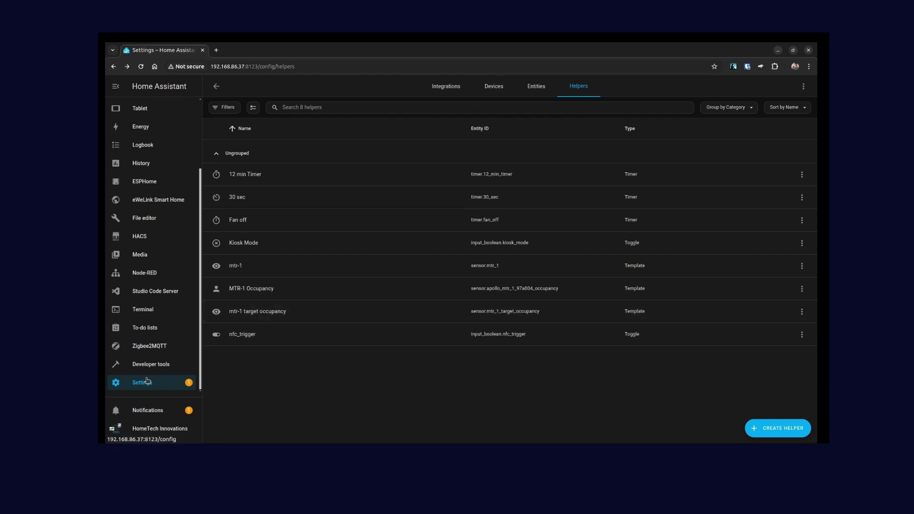
- In Developer tools States, filter the entity list by 'target'
click(152, 365)
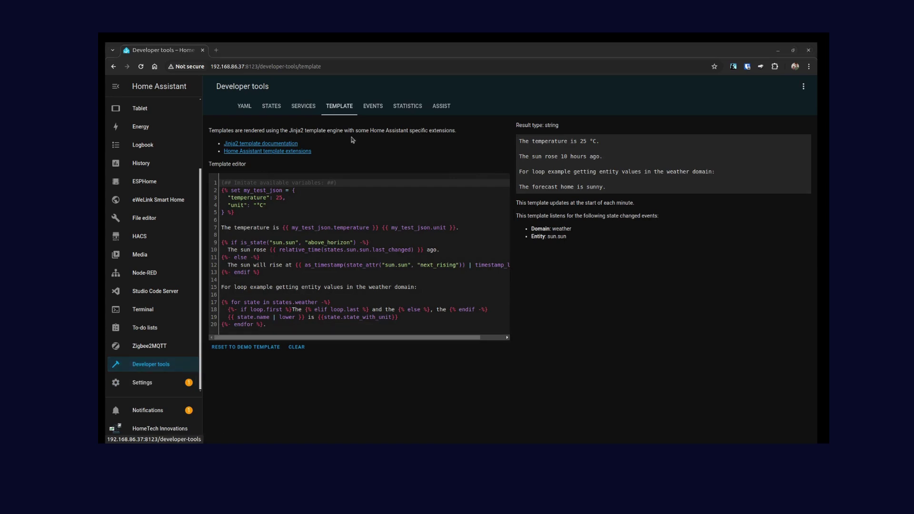
click(271, 106)
click(260, 198)
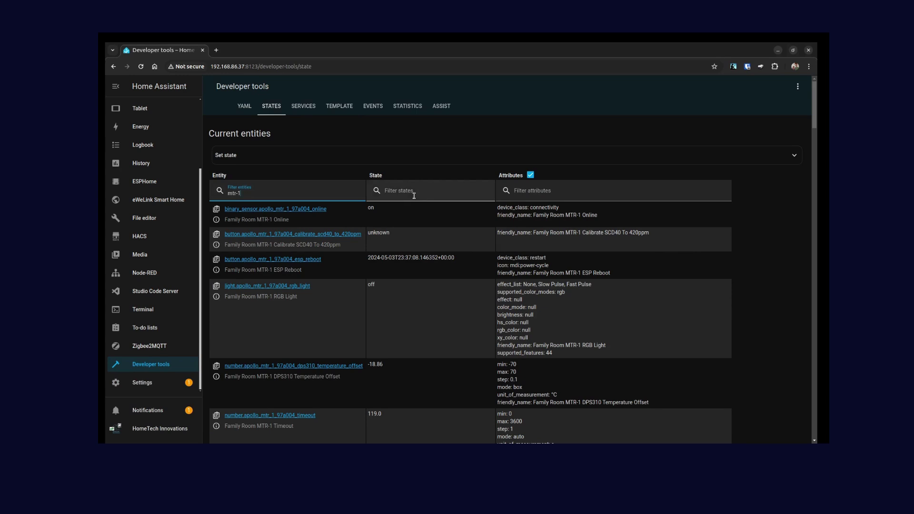
text(tar)
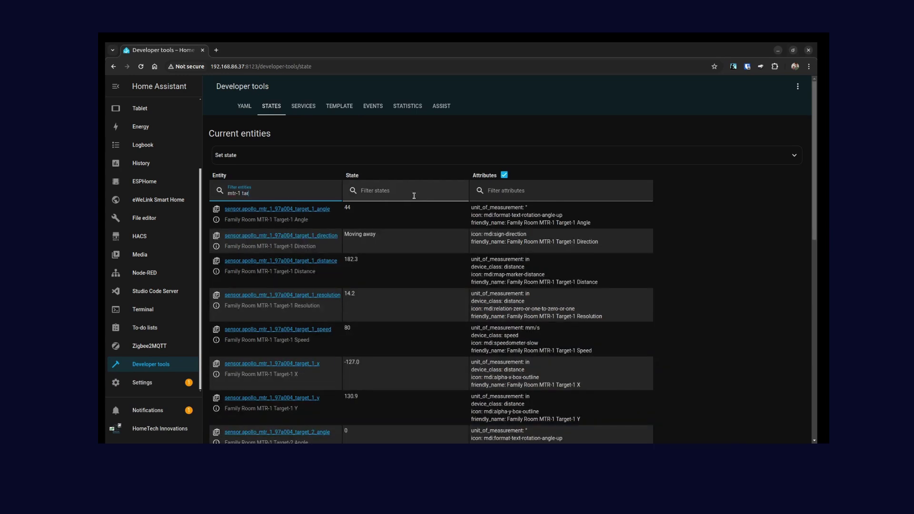
text(get occupancy)
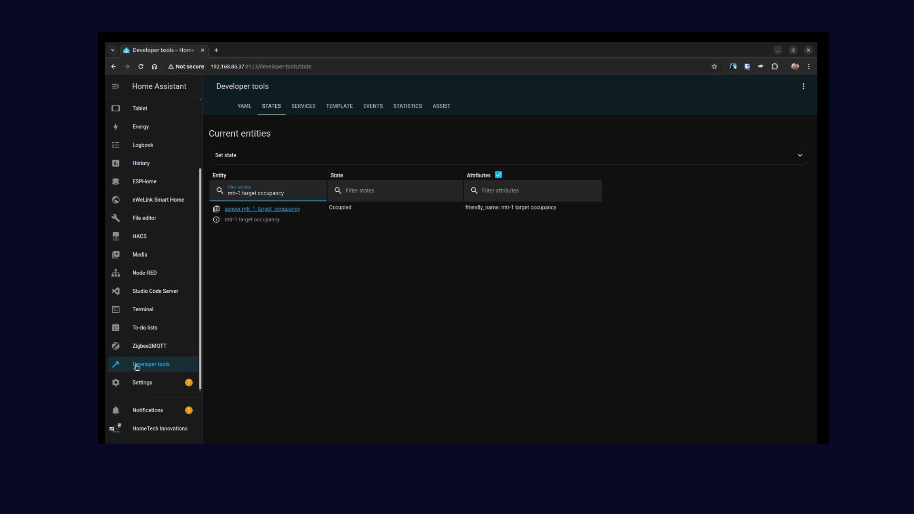
click(346, 112)
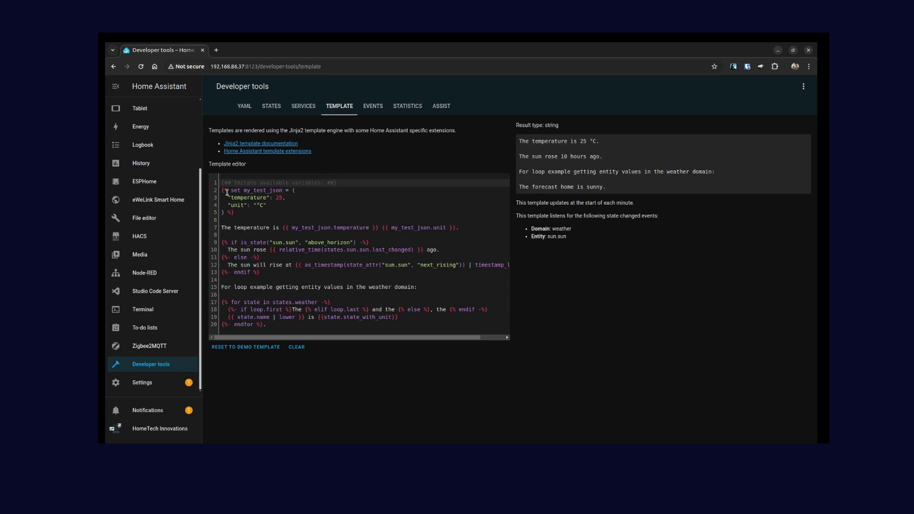
drag(226, 192, 373, 328)
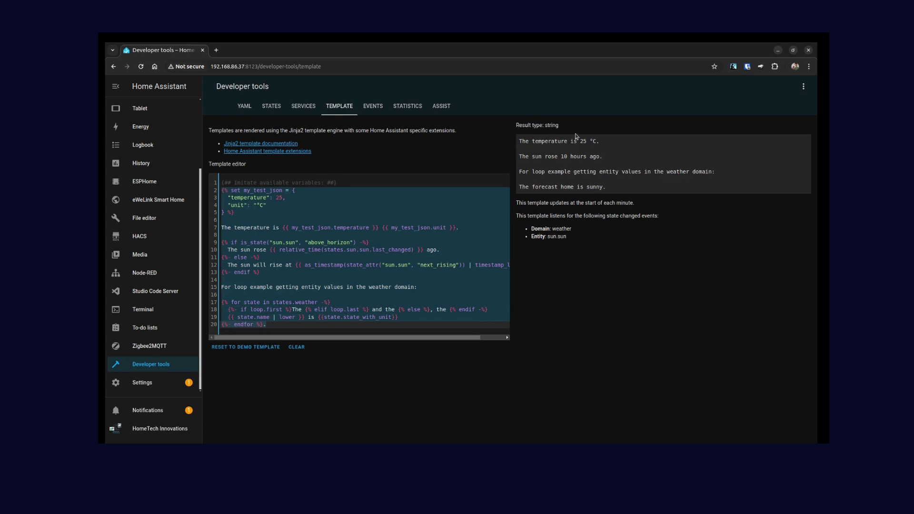
click(520, 141)
drag(520, 141, 612, 197)
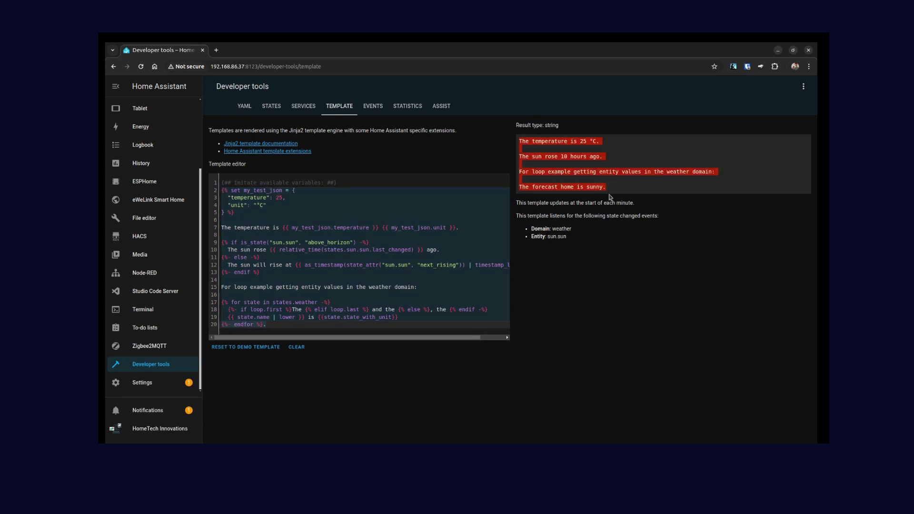
click(610, 322)
click(335, 193)
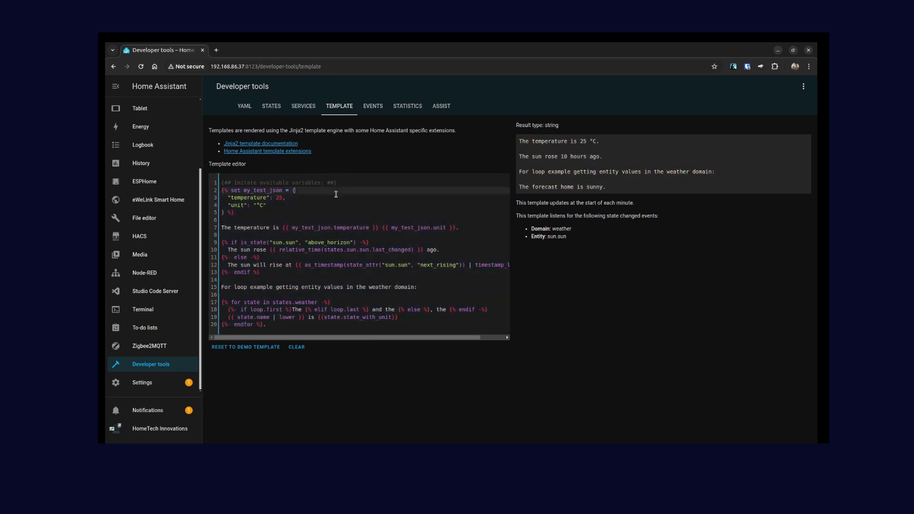
- Open the Jinja2 template documentation in a new tab, skim it, and close it
middle_click(236, 147)
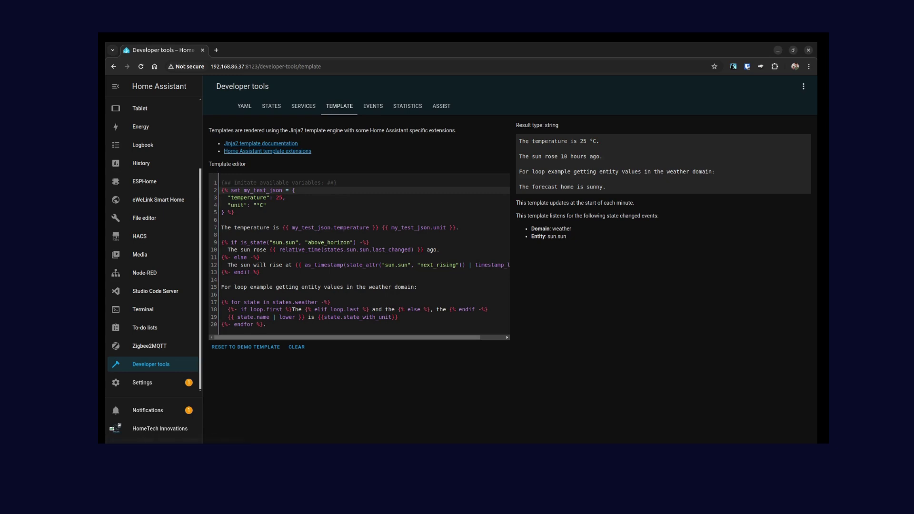
click(258, 52)
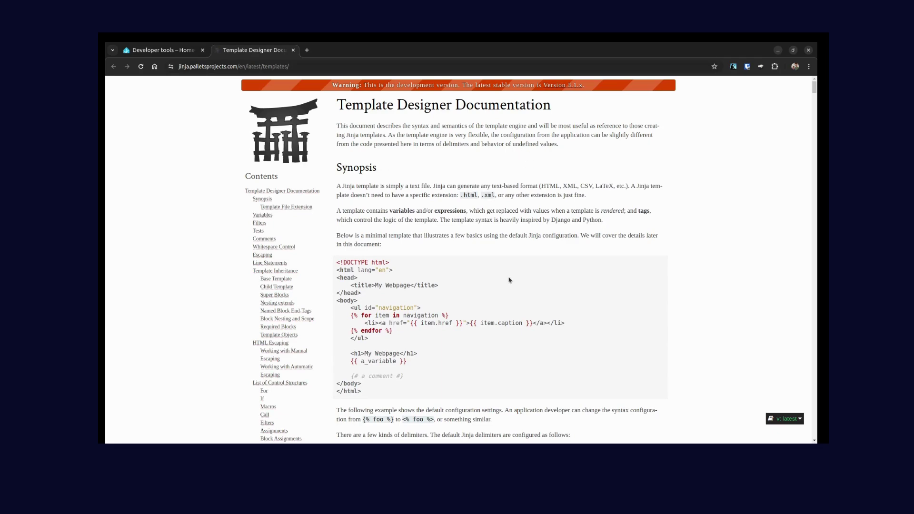
scroll(509, 280, down, 3)
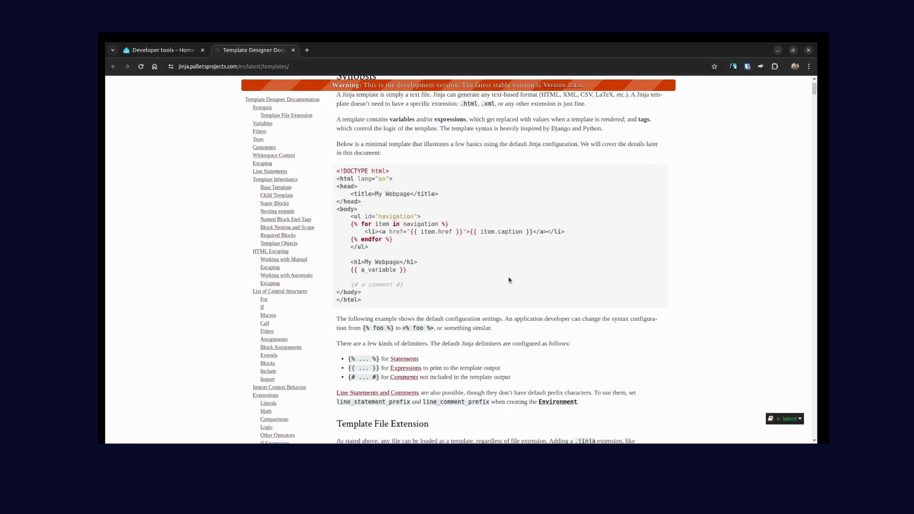
click(293, 50)
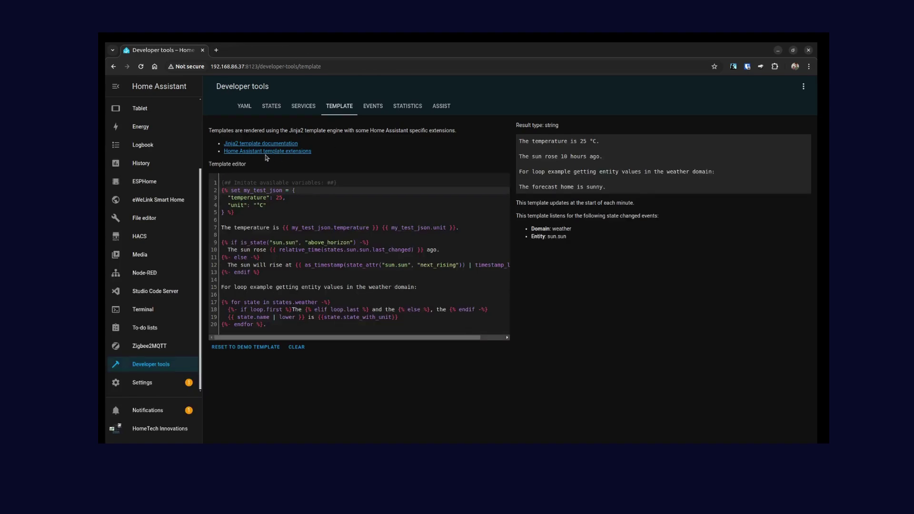
- Open the Home Assistant template extensions documentation and scroll through it
click(281, 151)
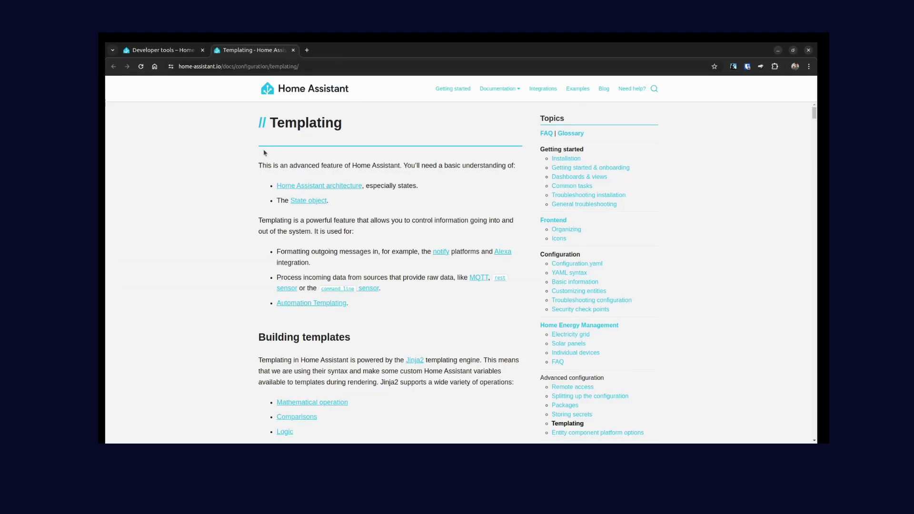
scroll(253, 262, down, 20)
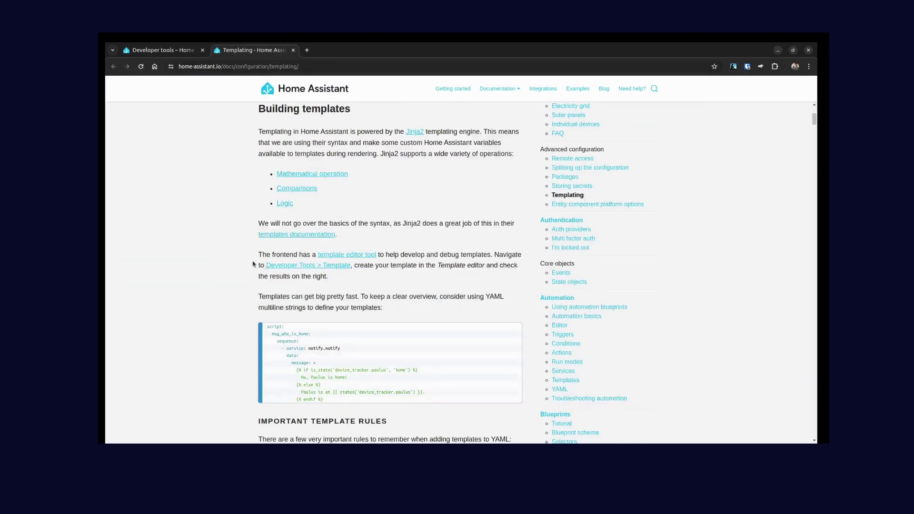
scroll(253, 264, down, 5)
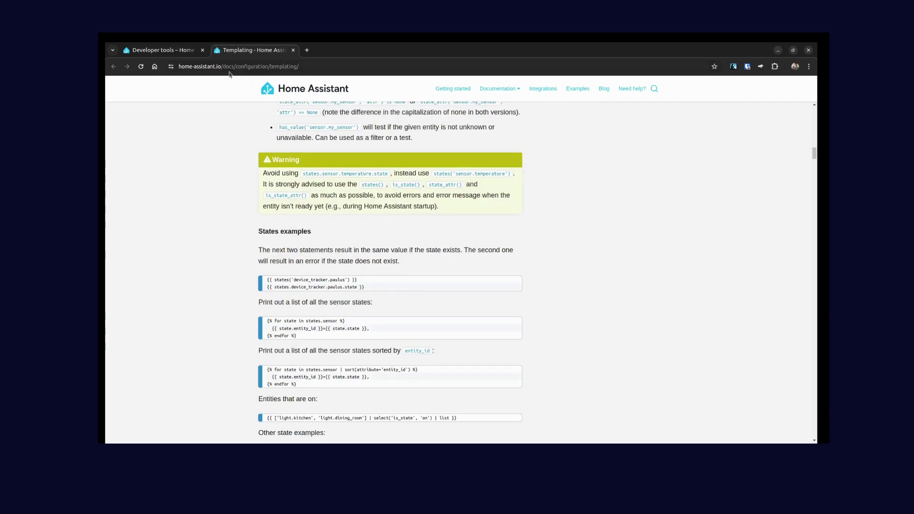
- Replace the demo code in the template editor with the 11-line occupancy template
click(162, 50)
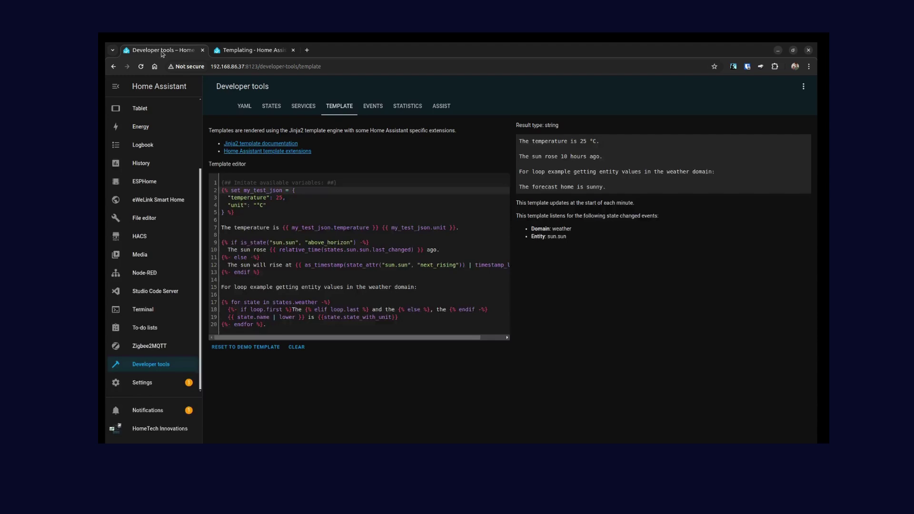
drag(287, 331, 212, 185)
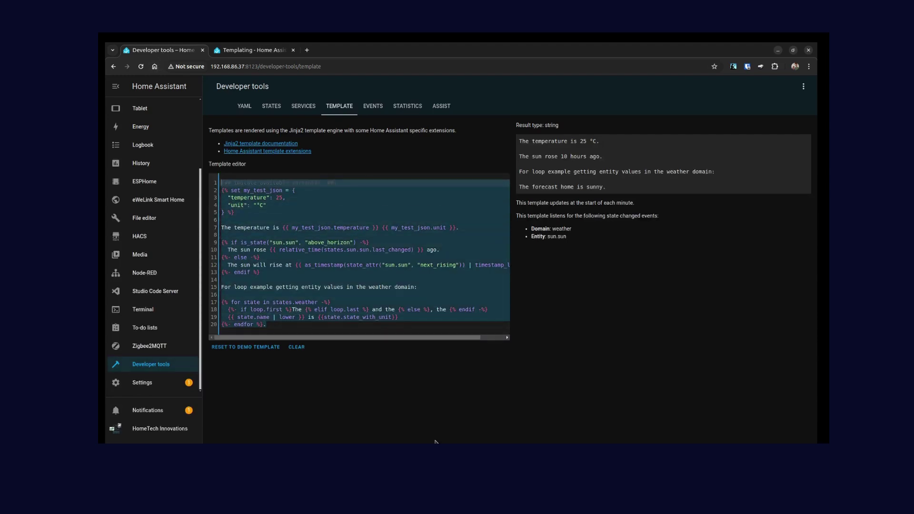
key(Delete)
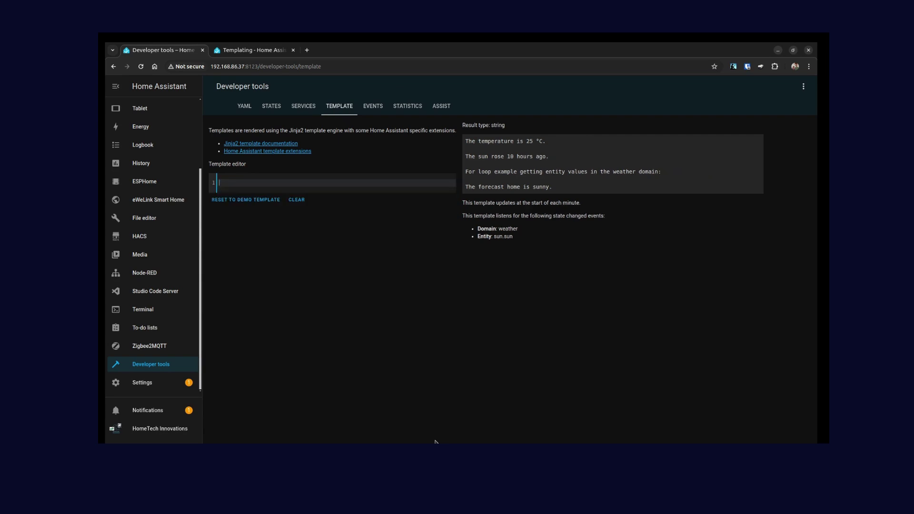
key(ctrl+v)
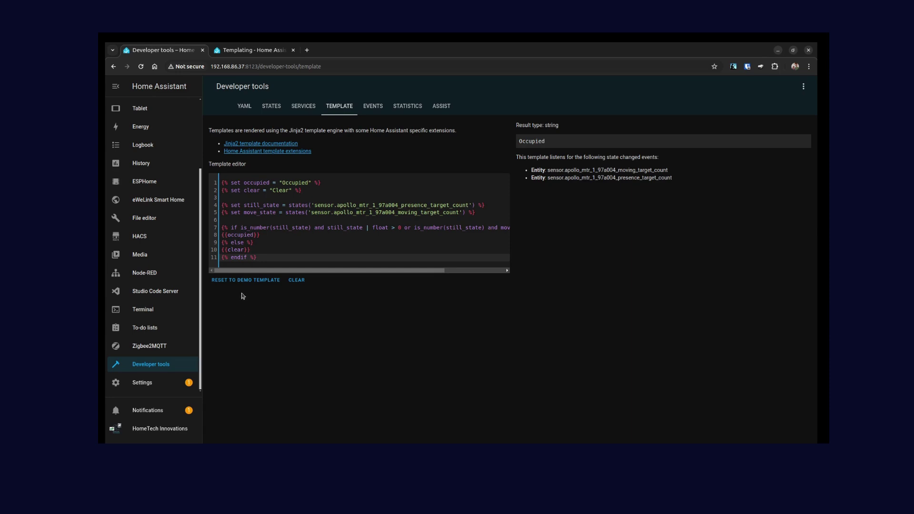
- Clear the template editor, reset it to the demo template, and select as_timestamp in it
click(296, 281)
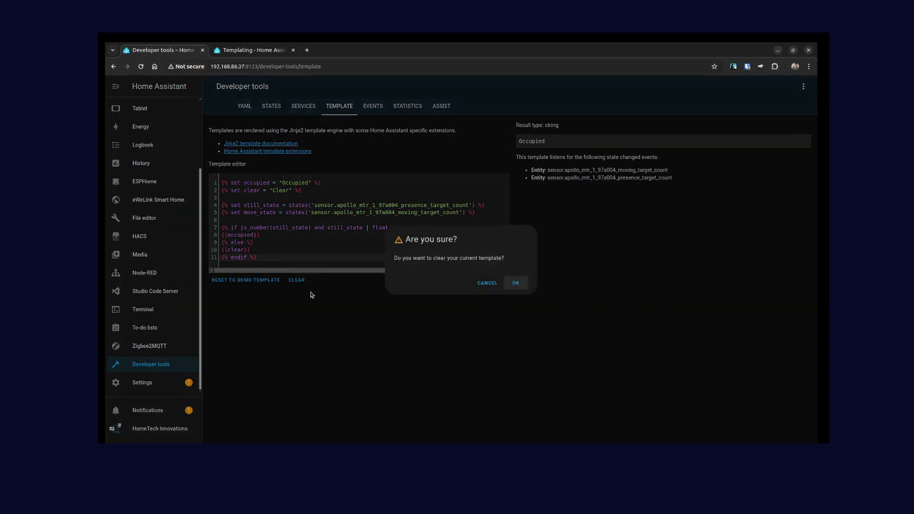
click(516, 283)
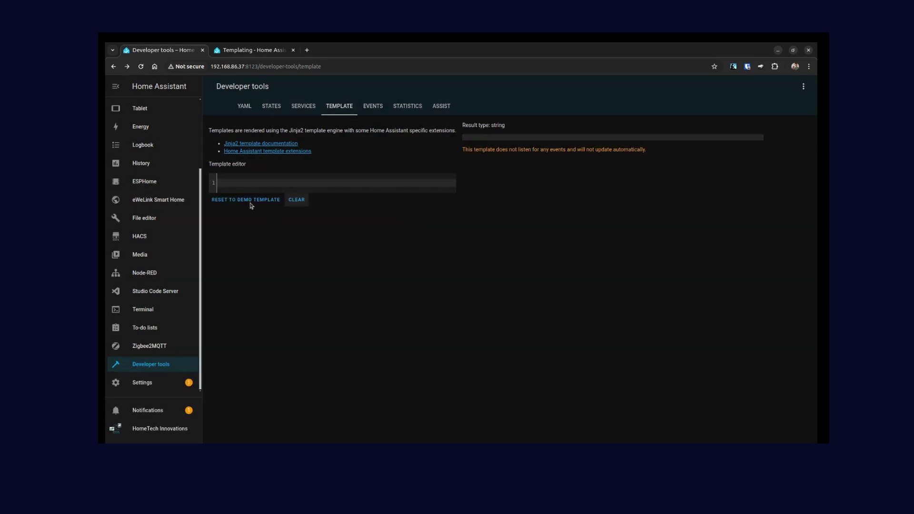
click(243, 200)
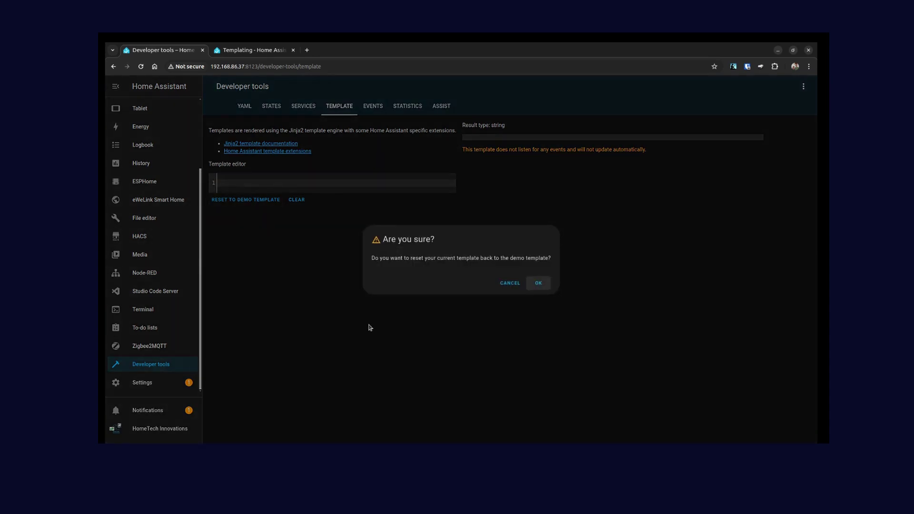
click(534, 286)
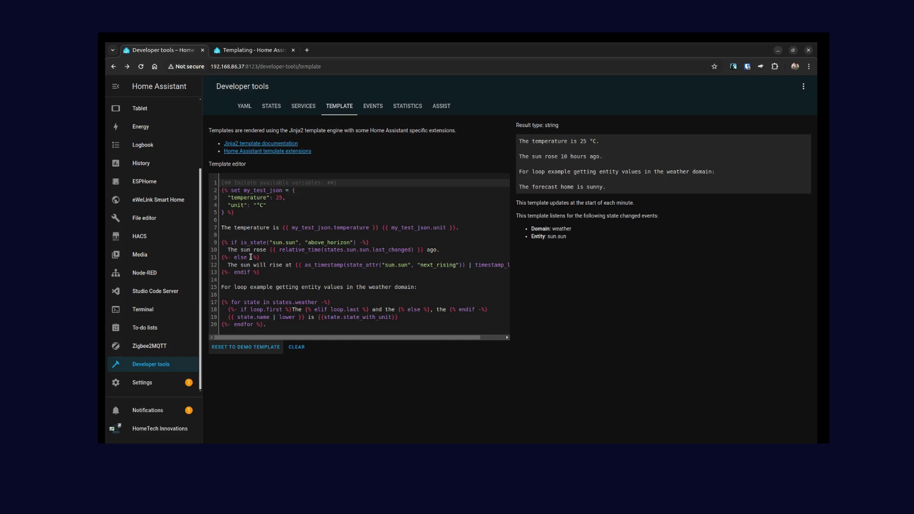
click(336, 255)
double_click(339, 265)
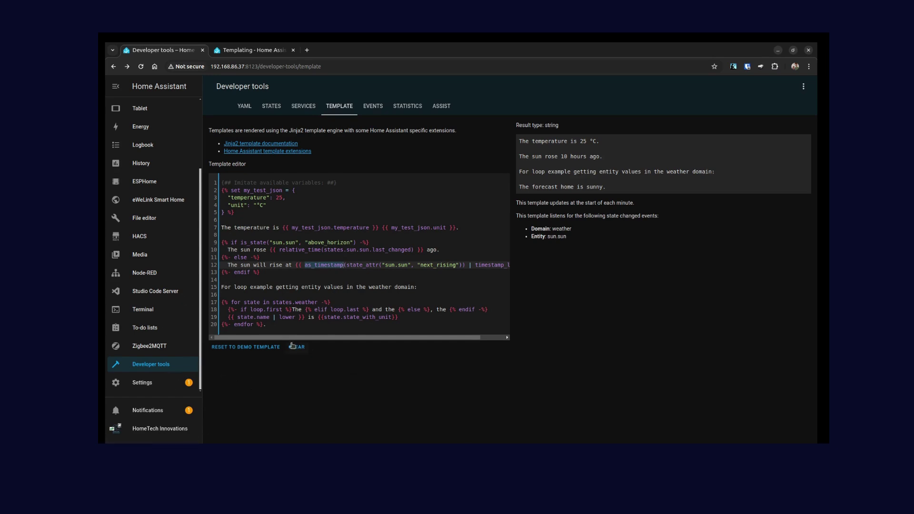
- Inspect the Family Room Occupancy tile and MTR-1 Occupancy entity settings on Smart Display, then close them
scroll(160, 183, up, 3)
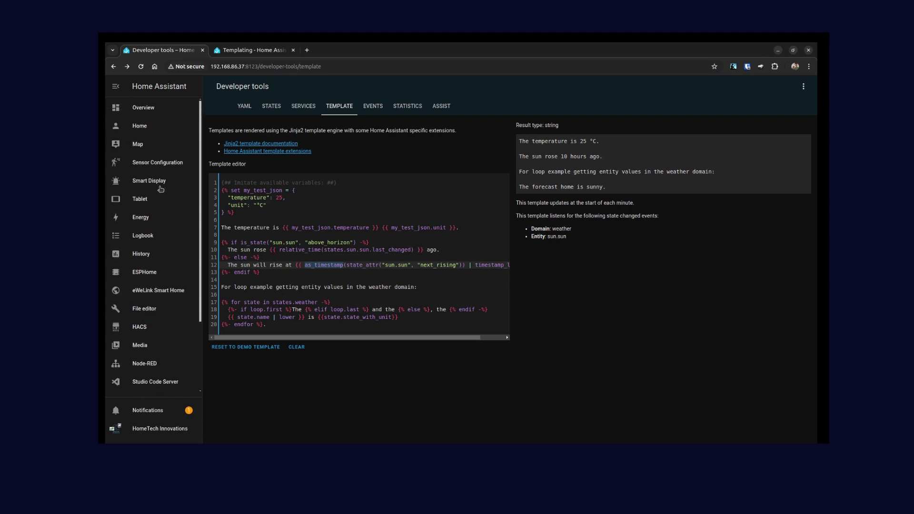
click(154, 183)
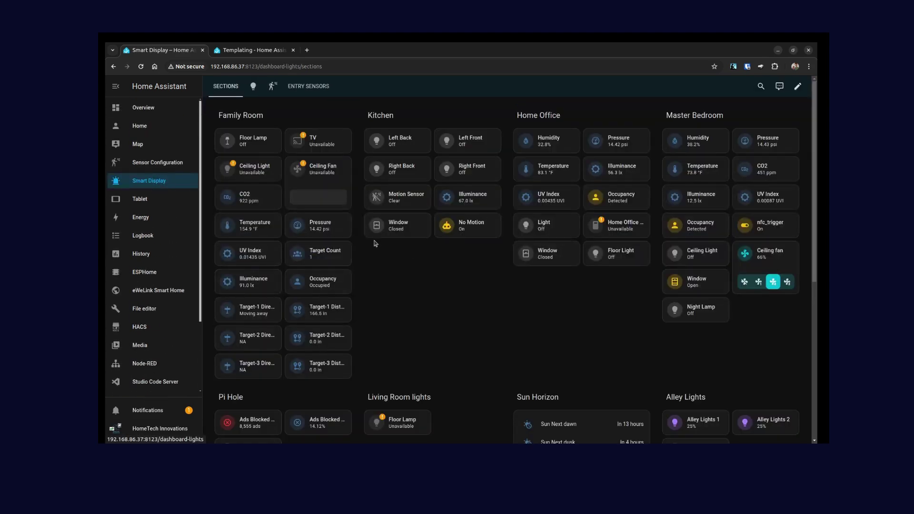
scroll(368, 269, down, 2)
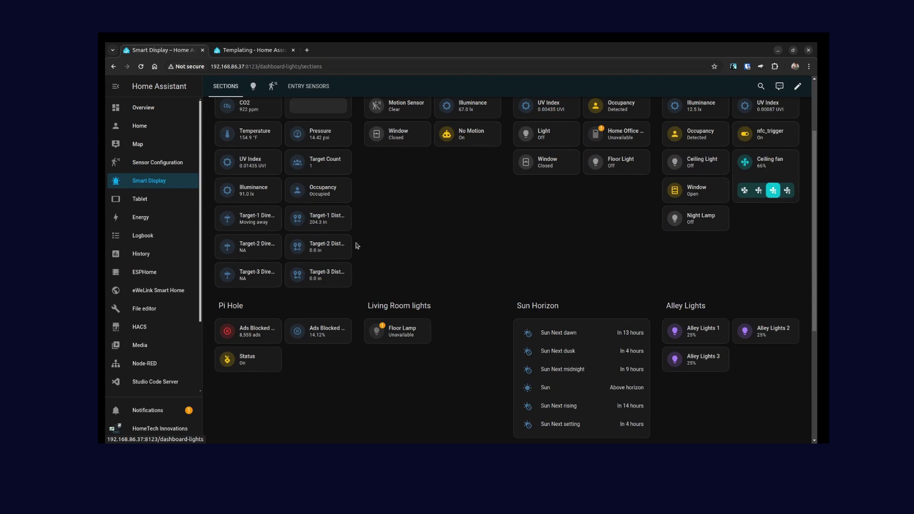
click(322, 198)
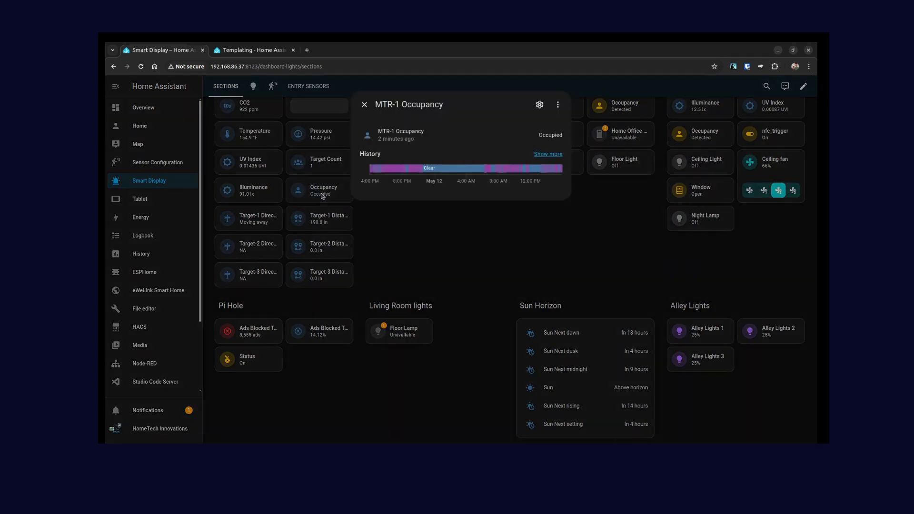
click(540, 106)
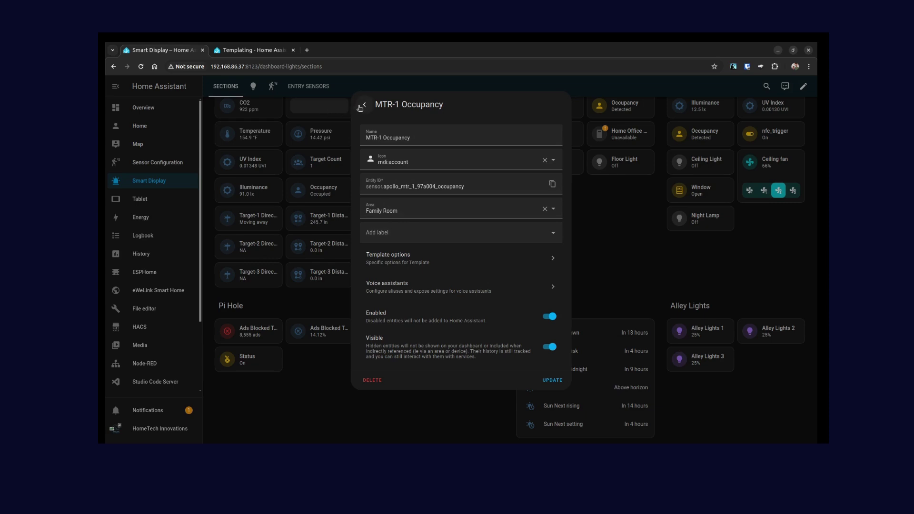
click(312, 393)
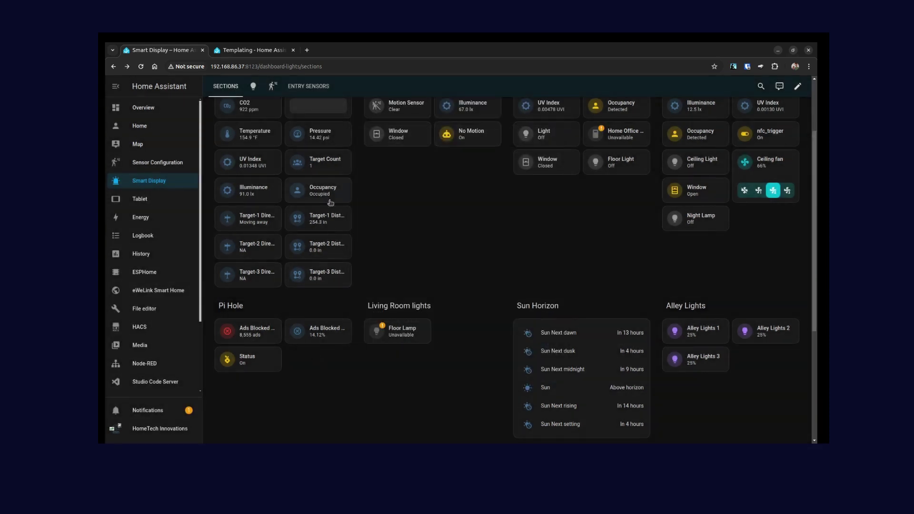
scroll(329, 203, up, 1)
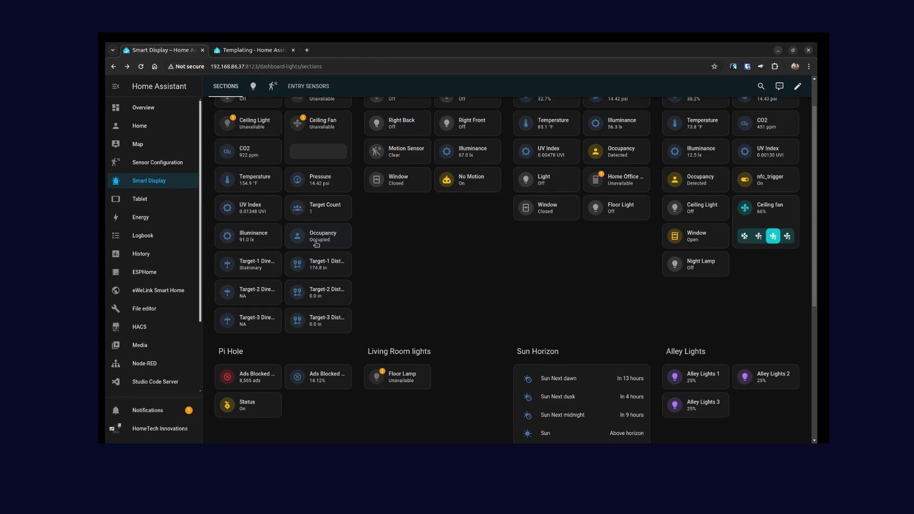
scroll(153, 376, down, 2)
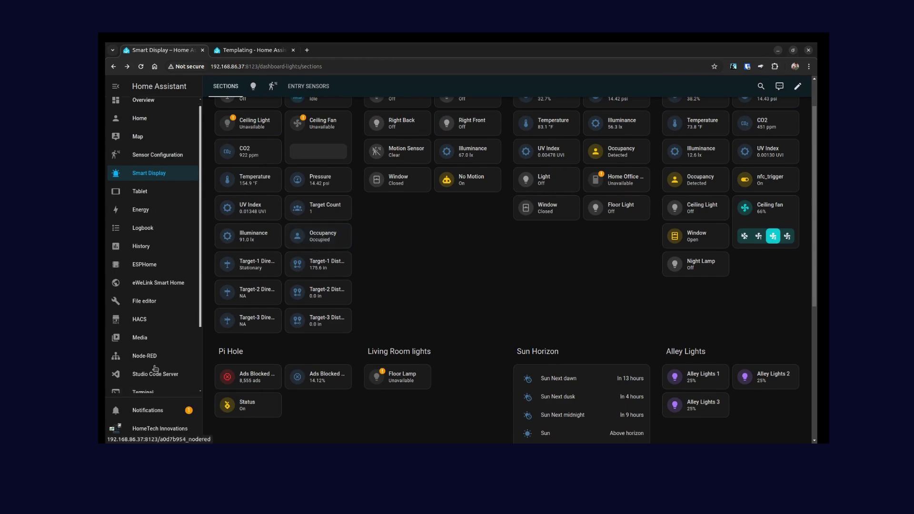
- Open the MTR-1 Occupancy helper's settings under Devices & services > Helpers
click(142, 383)
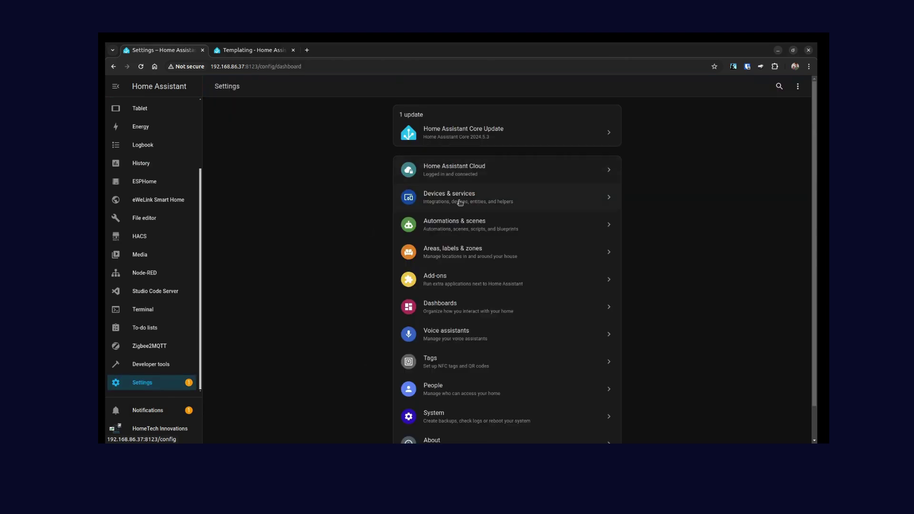
click(460, 197)
click(591, 90)
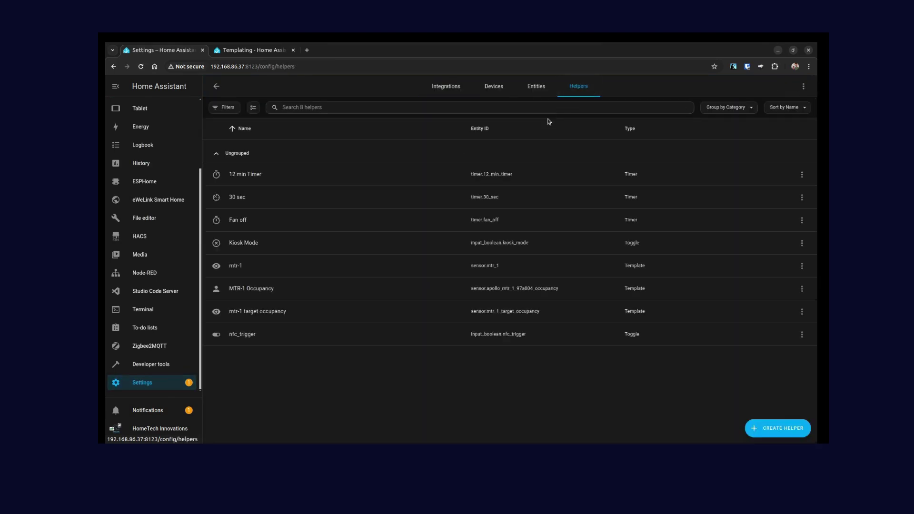
click(261, 290)
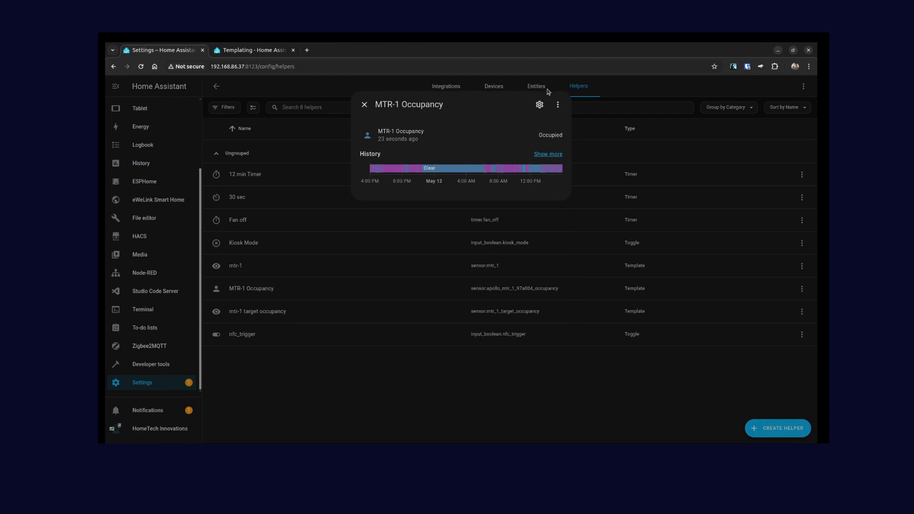
click(540, 105)
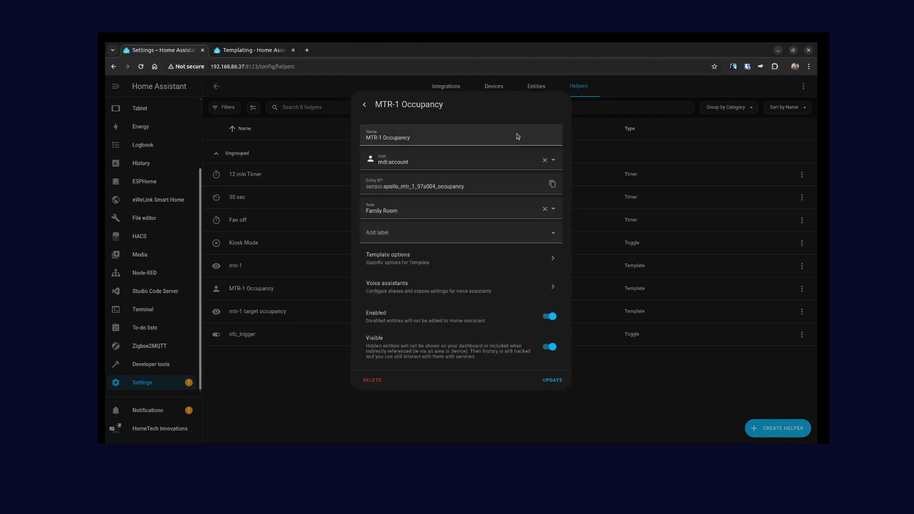
- Edit the template so Occupied reads 'All Occupied', then submit the options
click(384, 268)
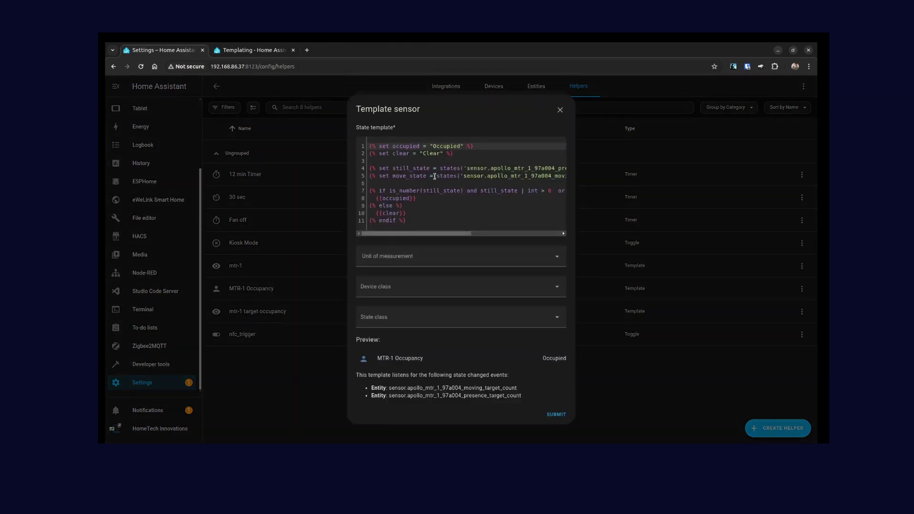
click(435, 148)
text(All)
click(556, 414)
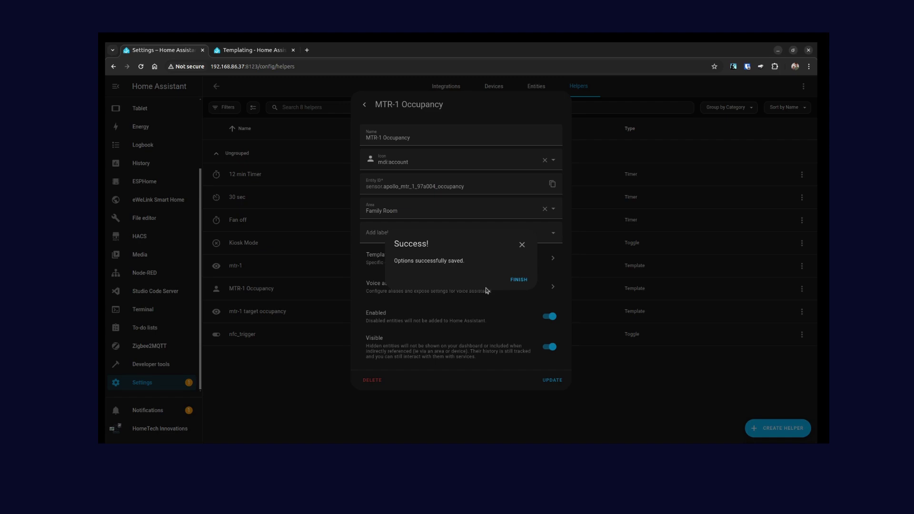
click(518, 280)
click(551, 381)
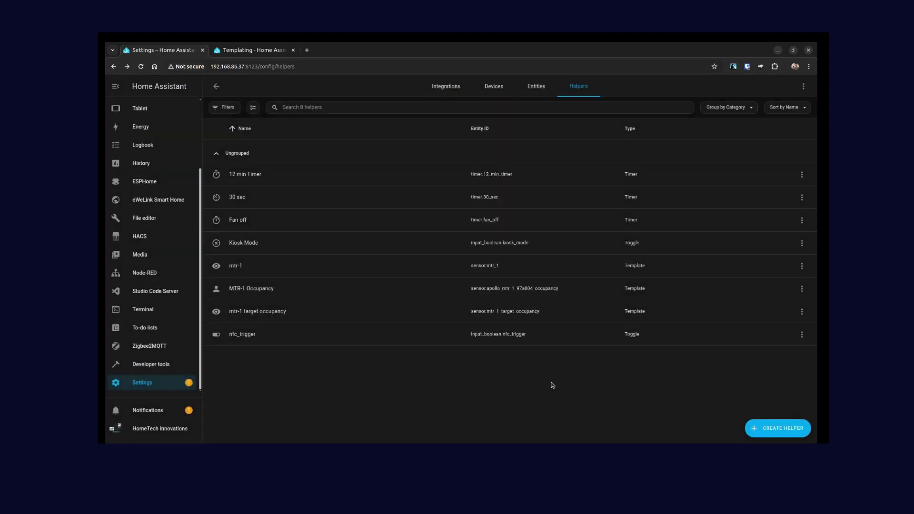
- Switch to the Smart Display dashboard to check the Family Room Occupancy tile shows 'All Occupied'
scroll(160, 209, up, 3)
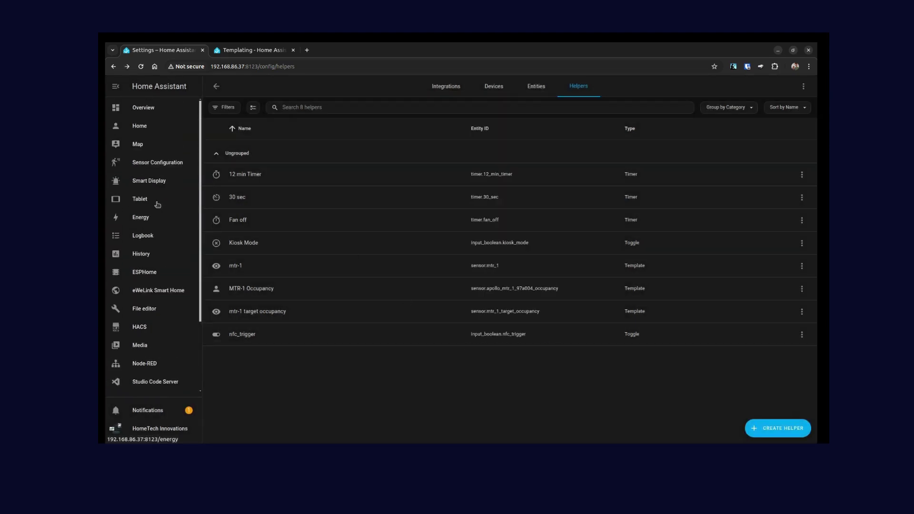
click(161, 184)
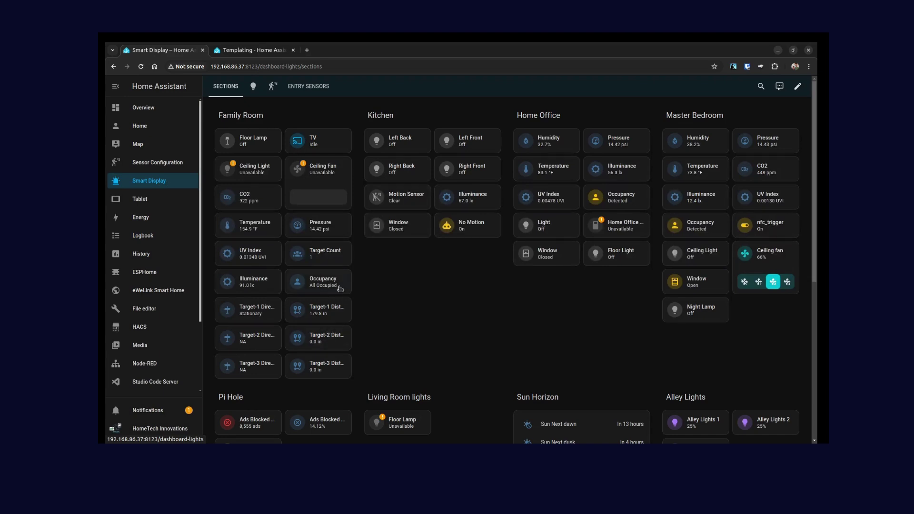